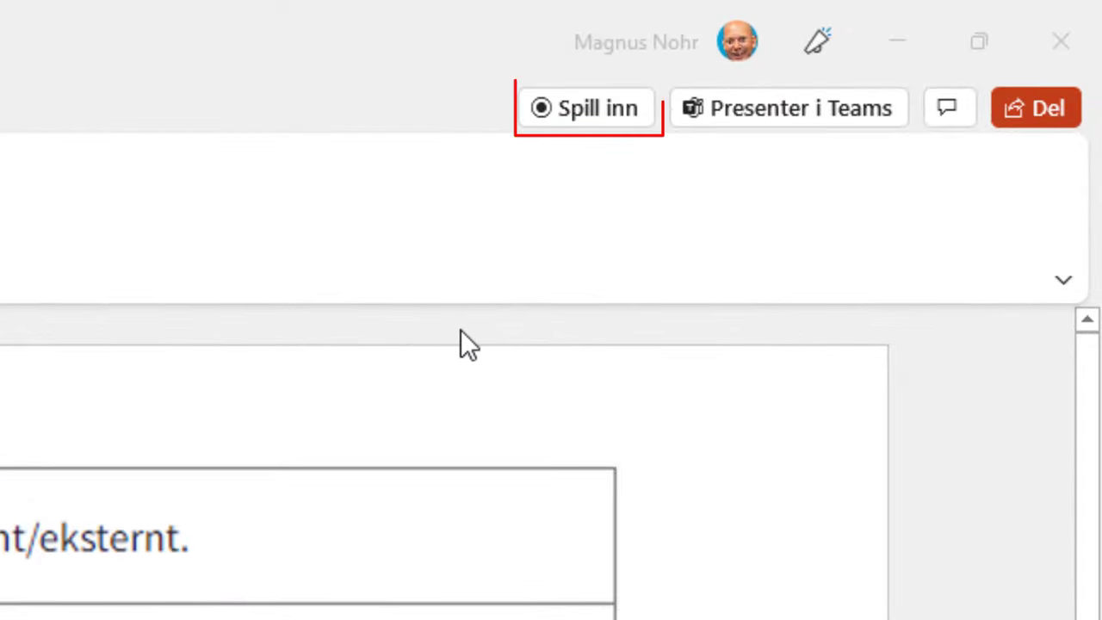
# Open the Spill inn (Record) recording window for slide 1.
pyautogui.click(612, 104)
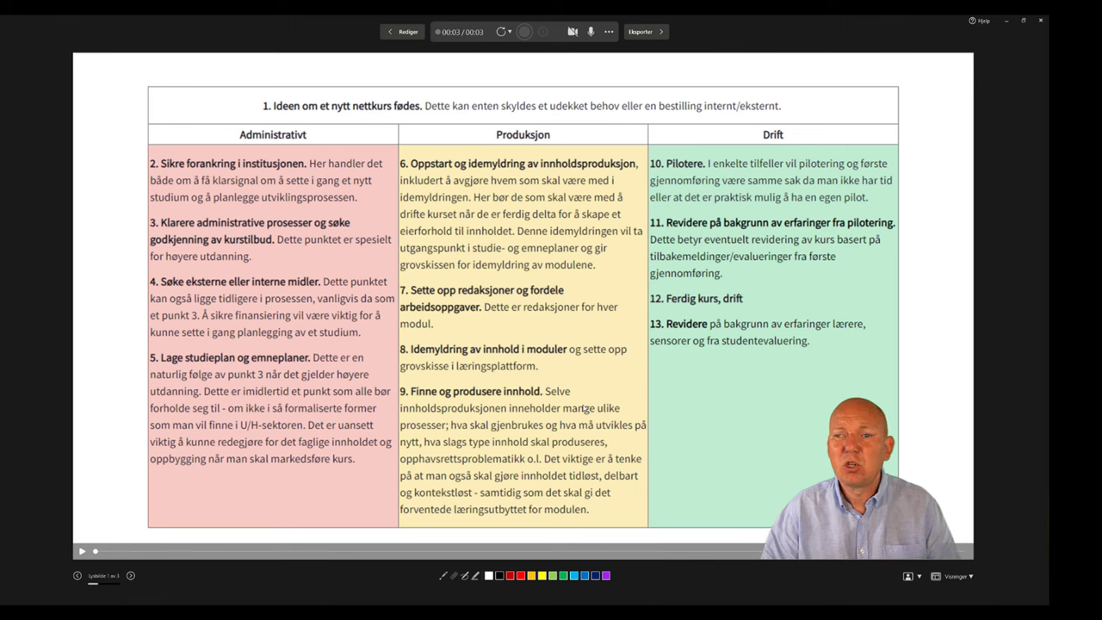
# Turn off webcam background removal, narrate with the BLUE USB microphone, and show the Teleprompter view.
pyautogui.click(573, 32)
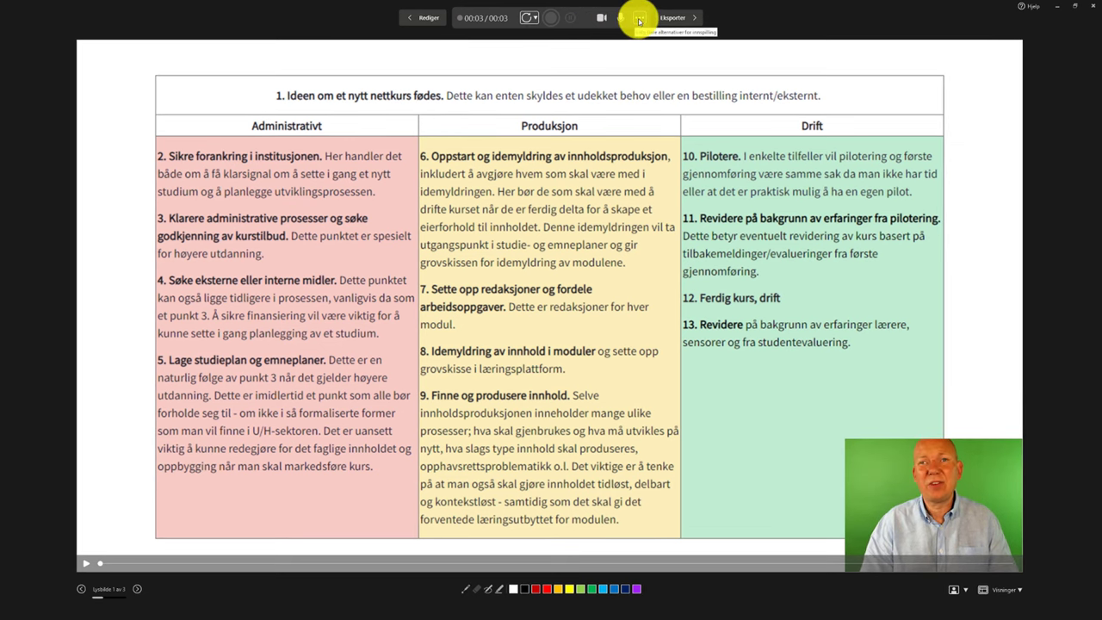
pyautogui.click(640, 18)
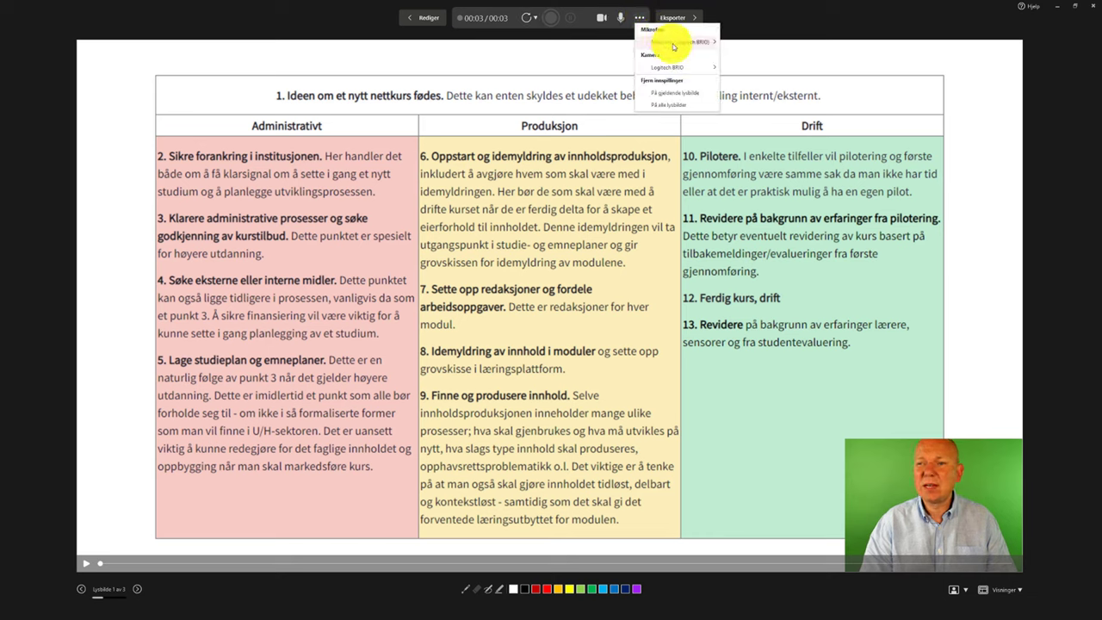
pyautogui.moveTo(681, 41)
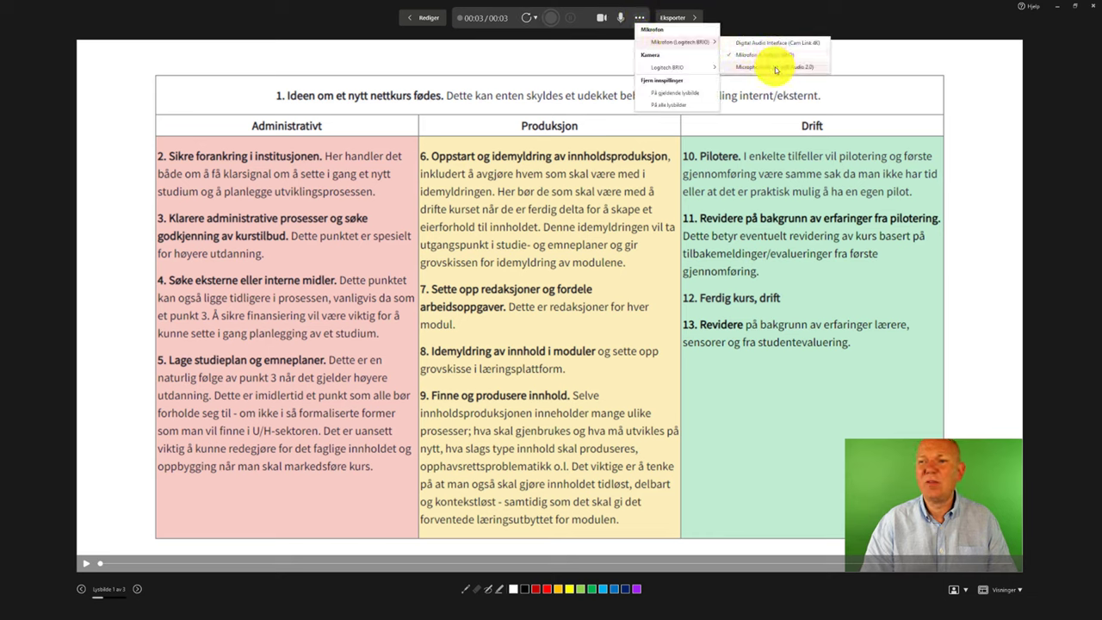
pyautogui.click(776, 68)
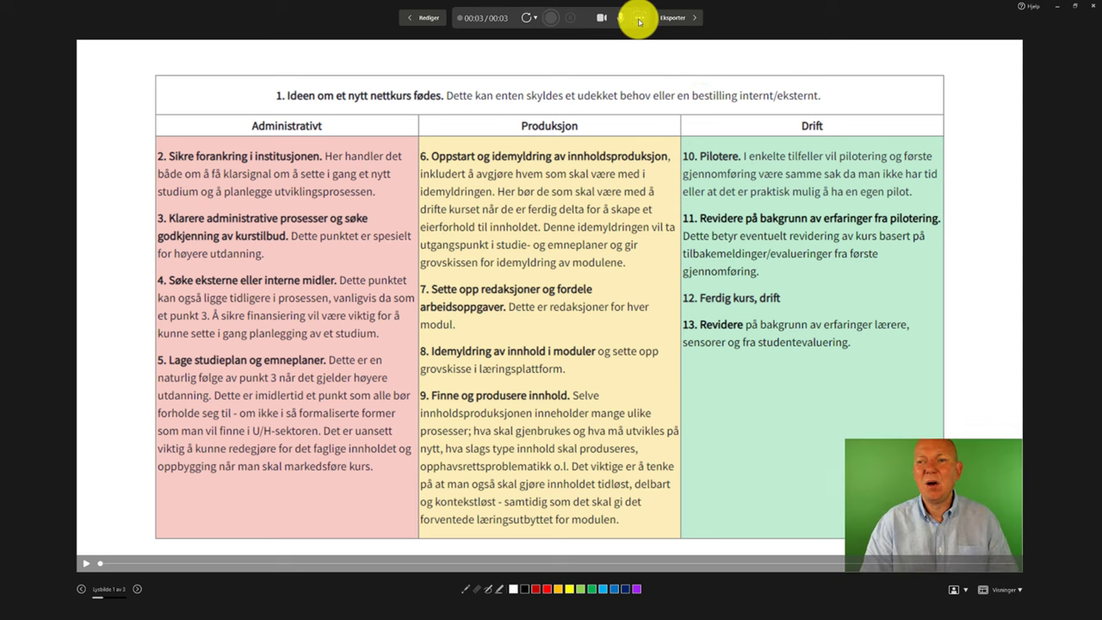
pyautogui.click(639, 19)
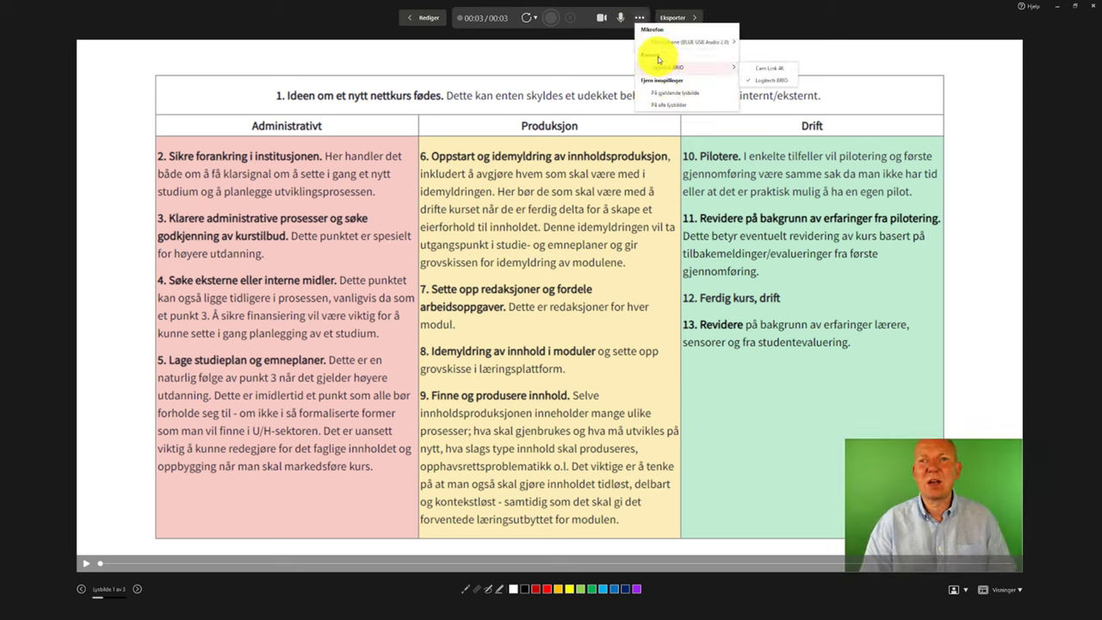
pyautogui.click(545, 66)
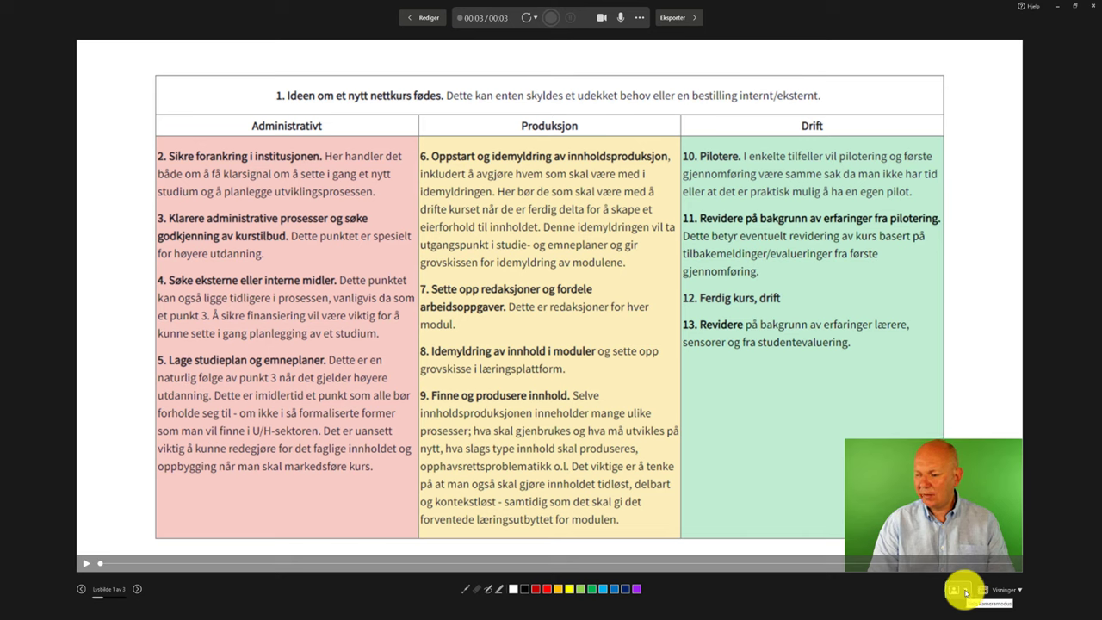
pyautogui.click(992, 591)
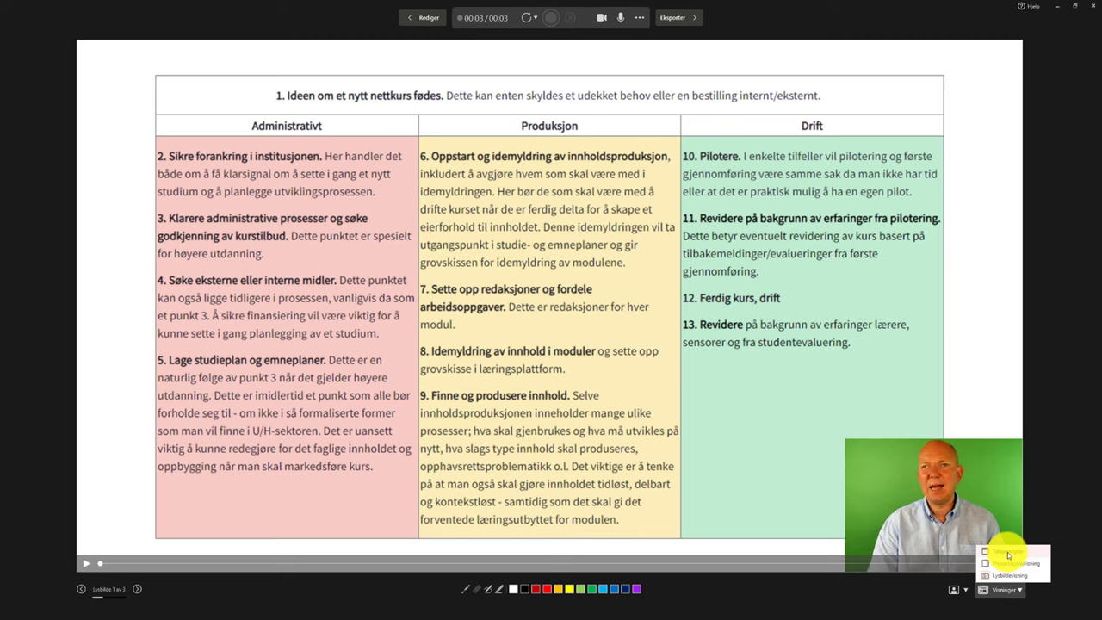
pyautogui.click(1007, 552)
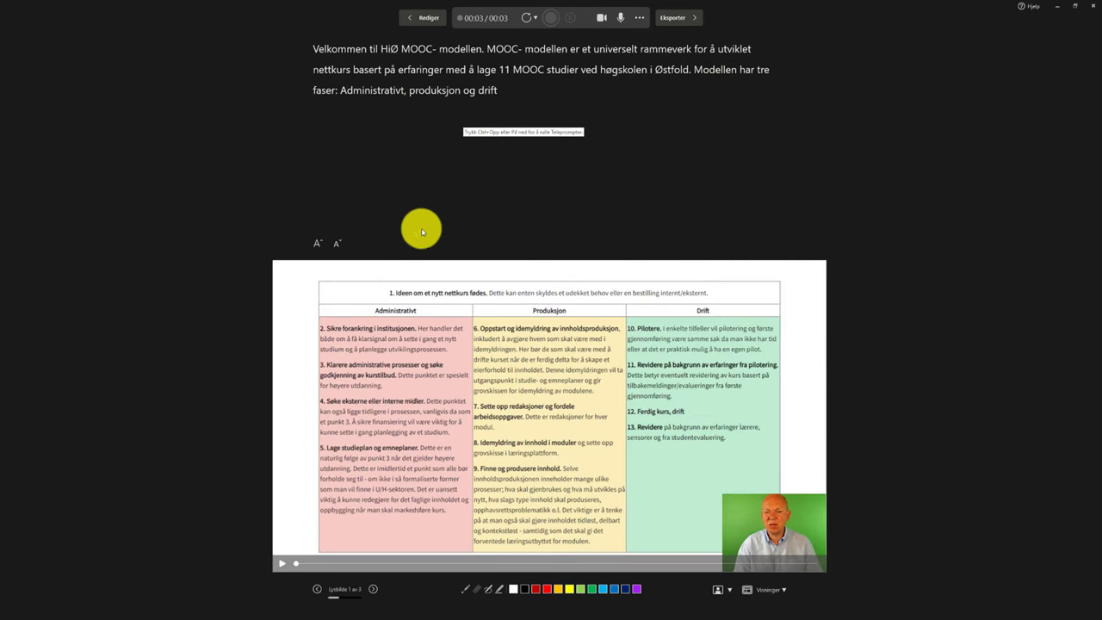
# Enlarge the teleprompter script text two sizes with A+.
pyautogui.click(318, 244)
pyautogui.click(318, 244)
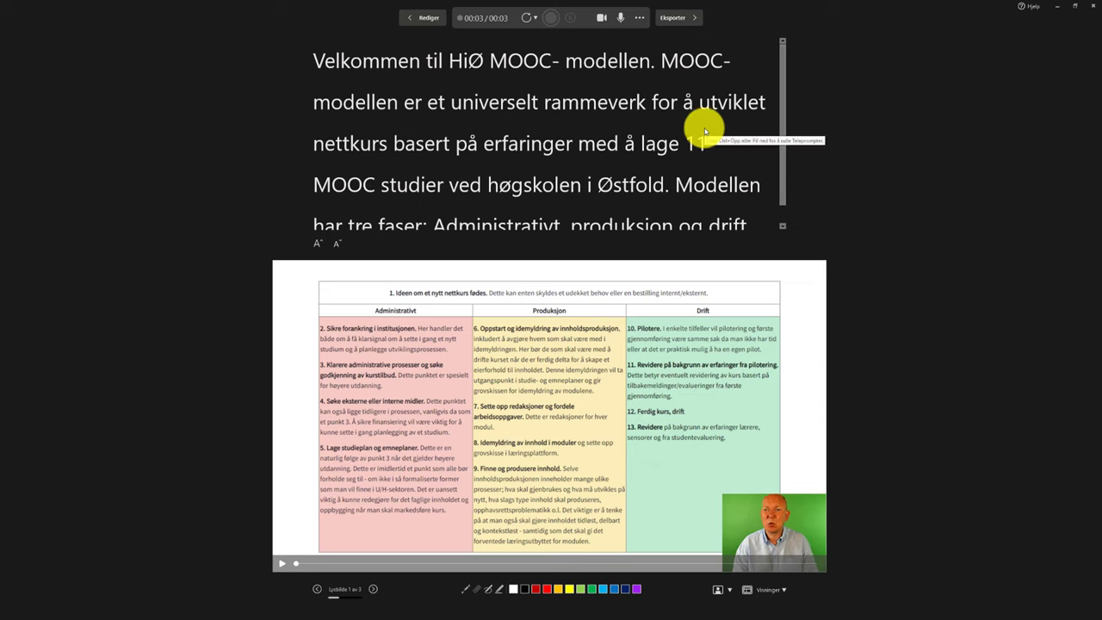
pyautogui.scroll(-1, 704, 131)
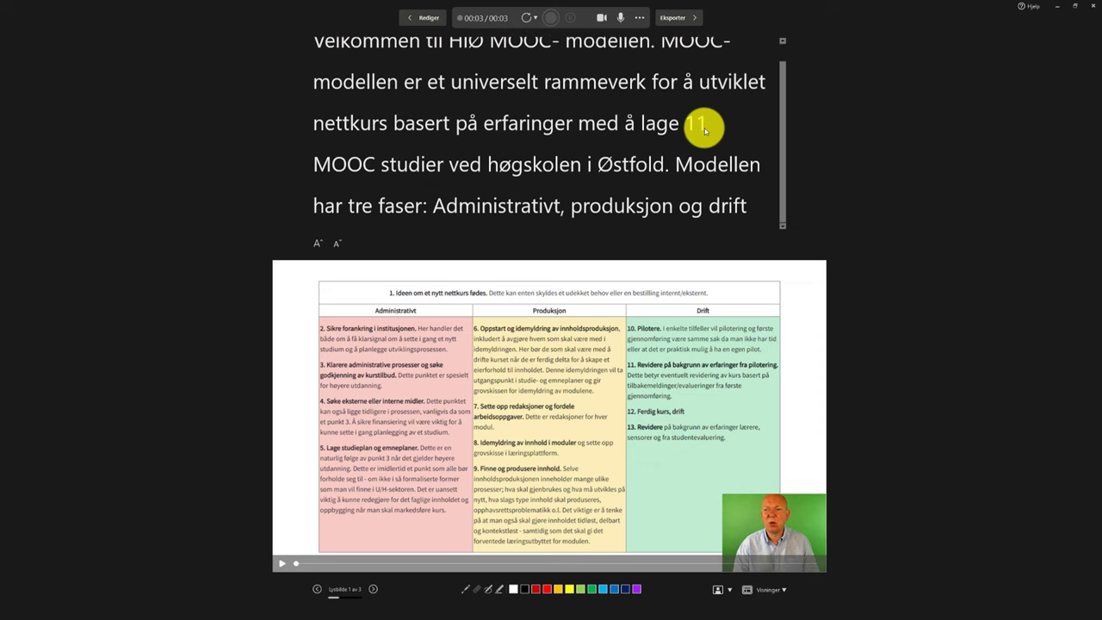
pyautogui.scroll(1, 704, 131)
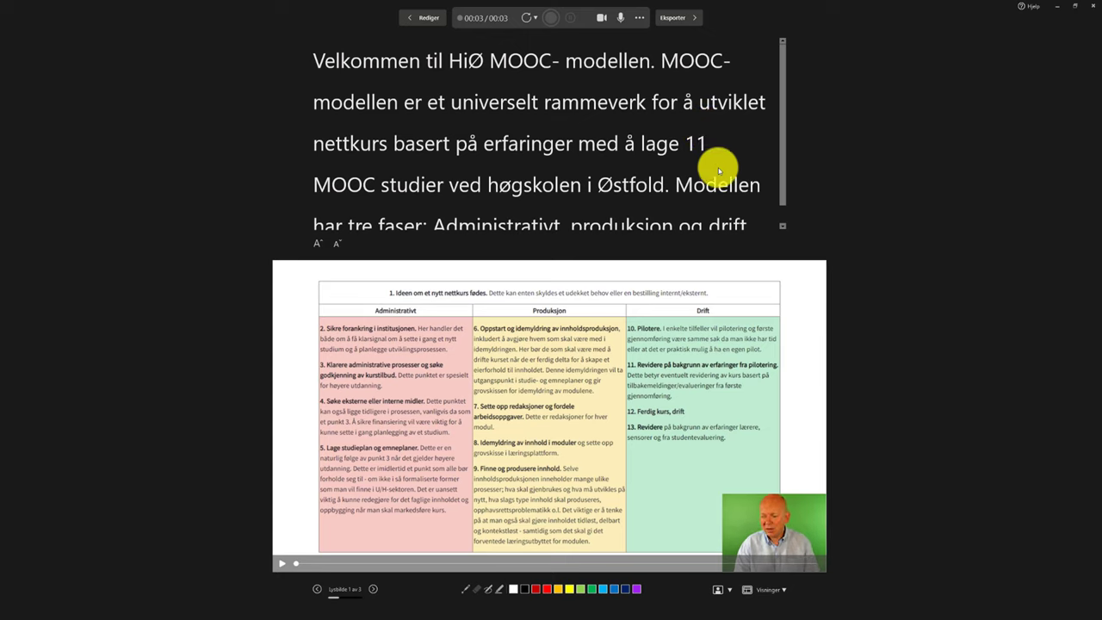
# Check the camera background options and close them without changes.
pyautogui.click(730, 591)
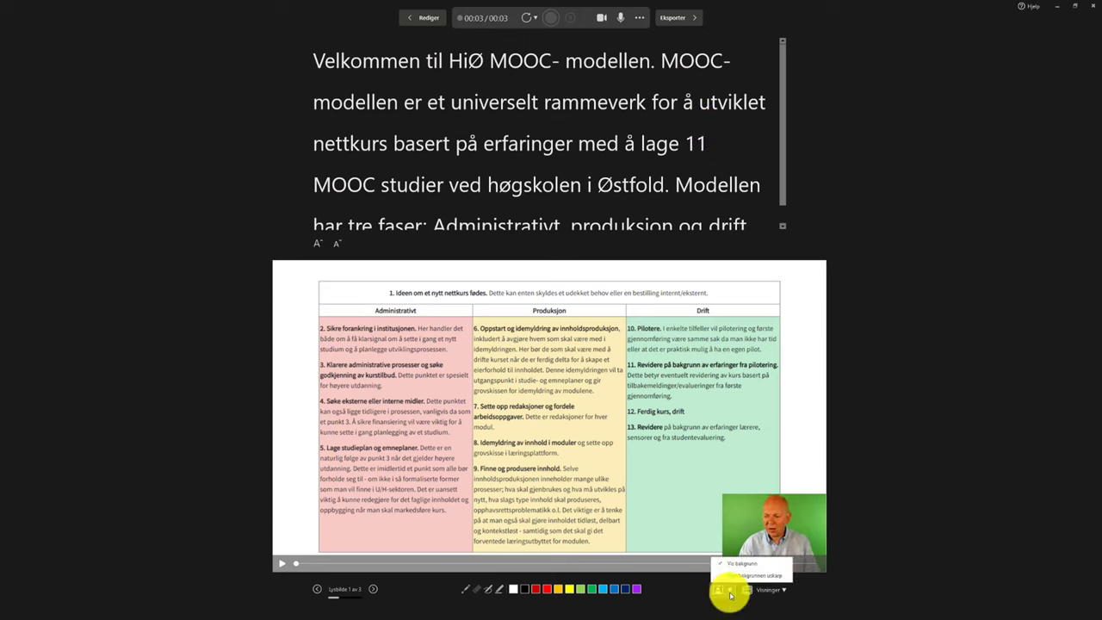
pyautogui.click(729, 594)
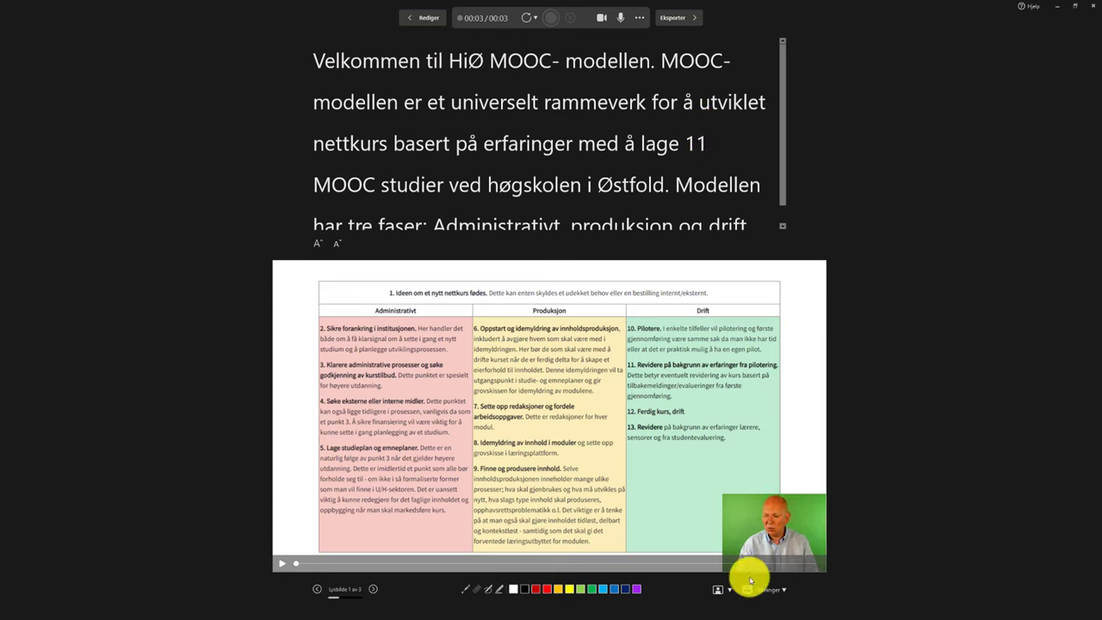
pyautogui.click(730, 591)
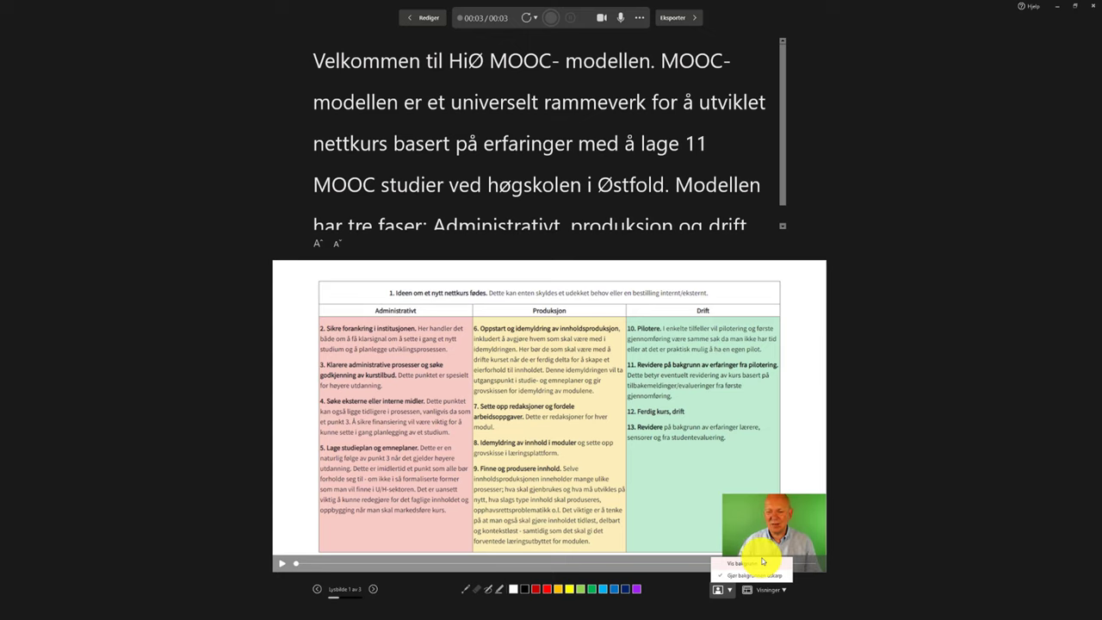
pyautogui.click(431, 588)
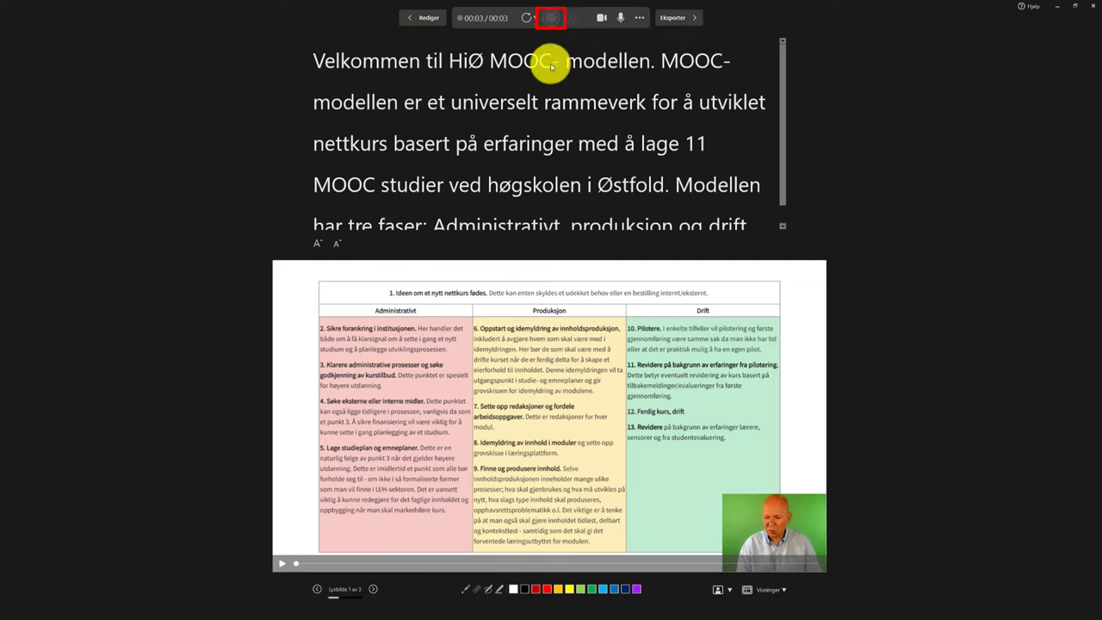
# Record slide 1's narration from the teleprompter script, then advance to slide 2's flowchart.
pyautogui.press('r')
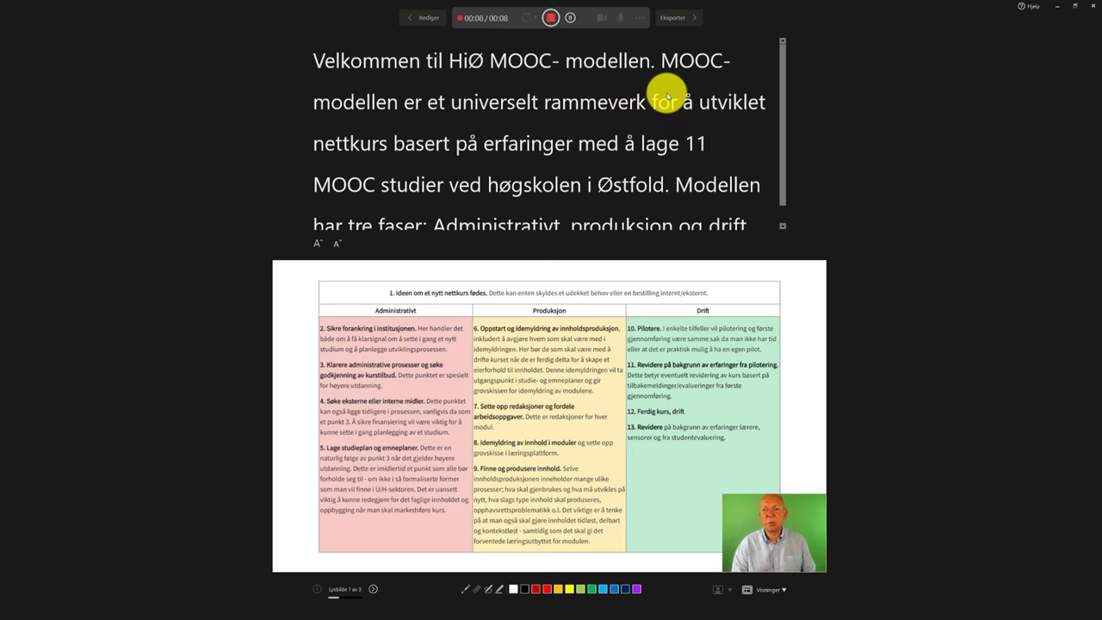
pyautogui.scroll(-1, 664, 95)
pyautogui.scroll(-1, 668, 97)
pyautogui.scroll(1, 667, 97)
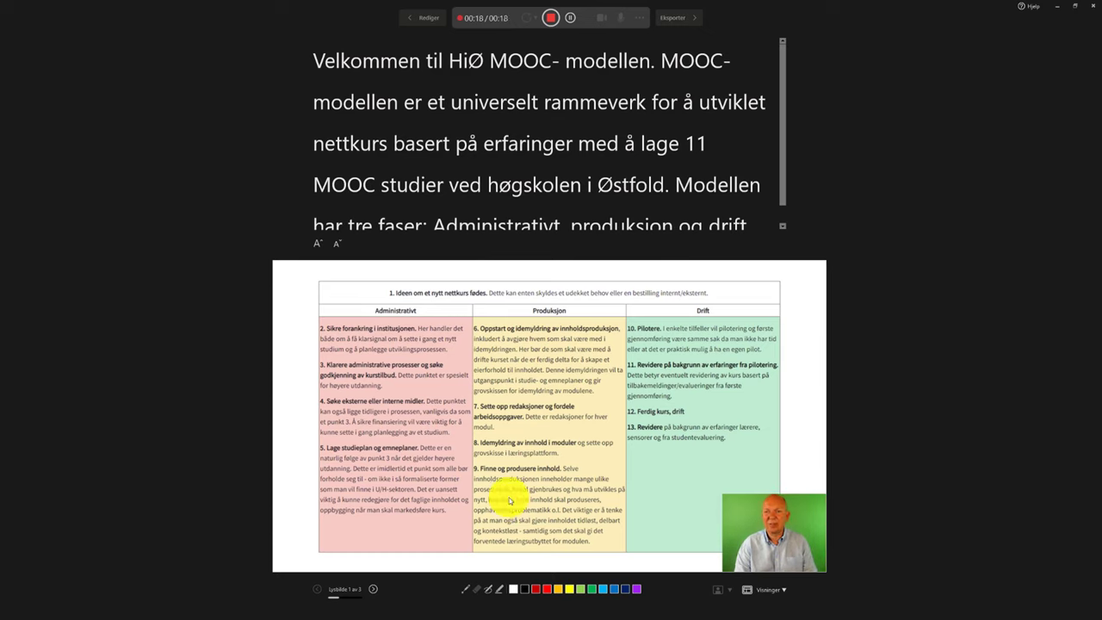
pyautogui.click(374, 590)
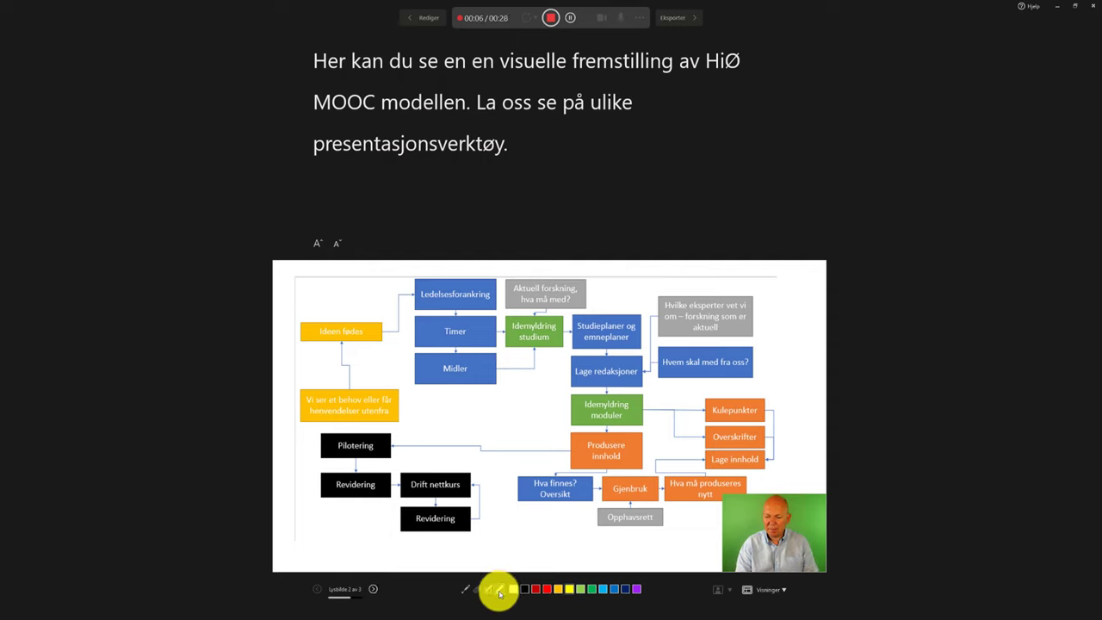
# Mark slide 2's flowchart with red pen and highlighter circles and the laser pointer, then advance to slide 3.
pyautogui.click(500, 591)
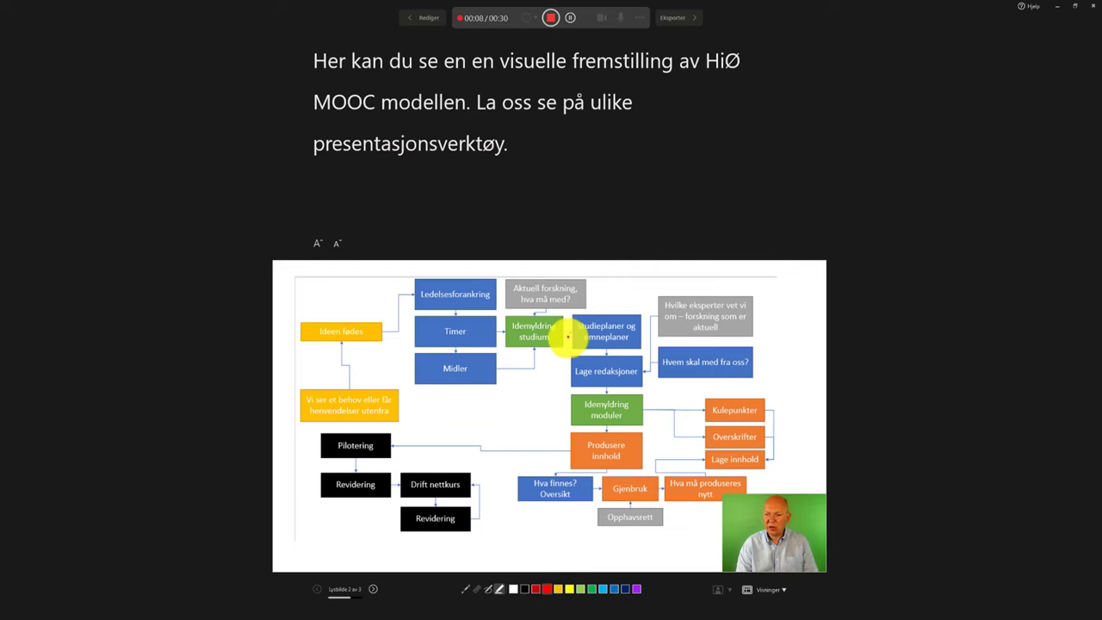
pyautogui.moveTo(566, 306)
pyautogui.mouseDown()
pyautogui.moveTo(560, 354)
pyautogui.moveTo(569, 315)
pyautogui.mouseUp()
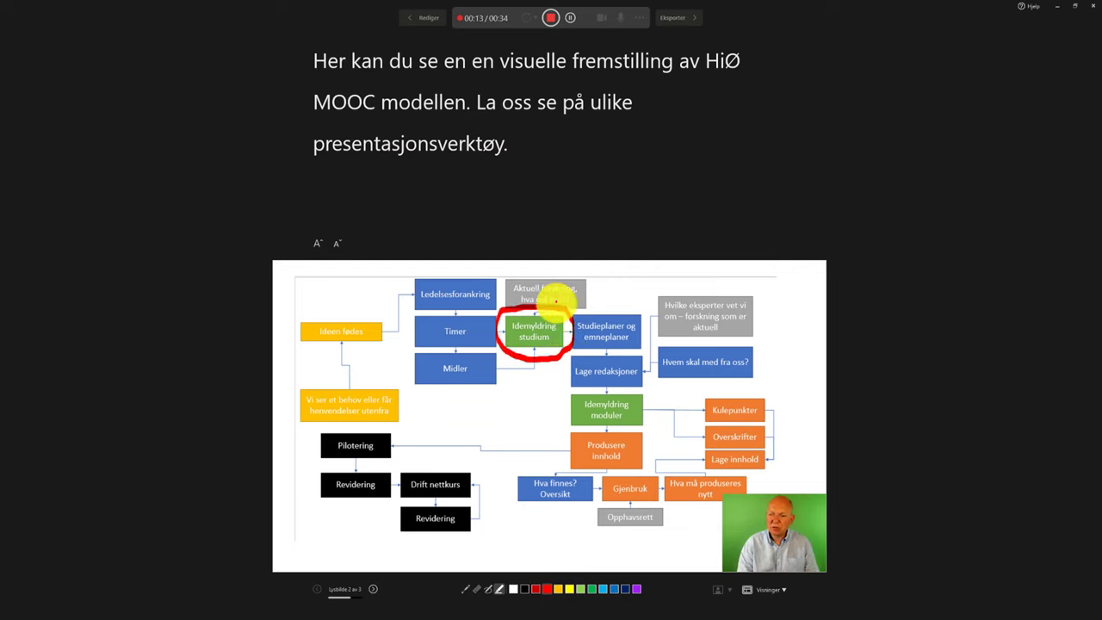
pyautogui.click(487, 593)
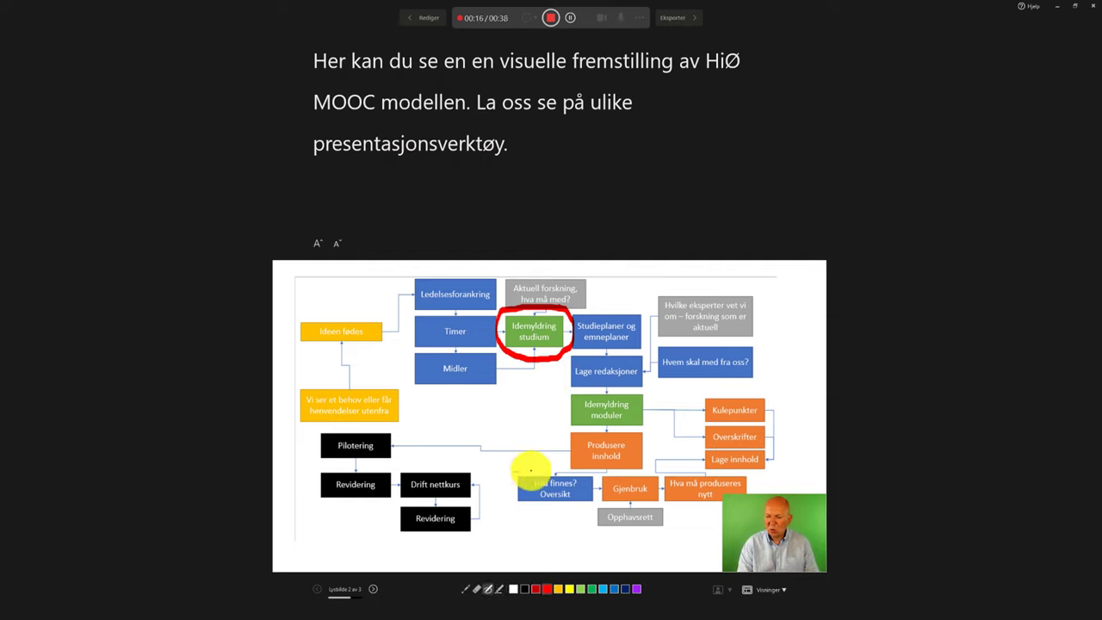
pyautogui.moveTo(517, 473)
pyautogui.mouseDown()
pyautogui.moveTo(515, 504)
pyautogui.moveTo(511, 472)
pyautogui.mouseUp()
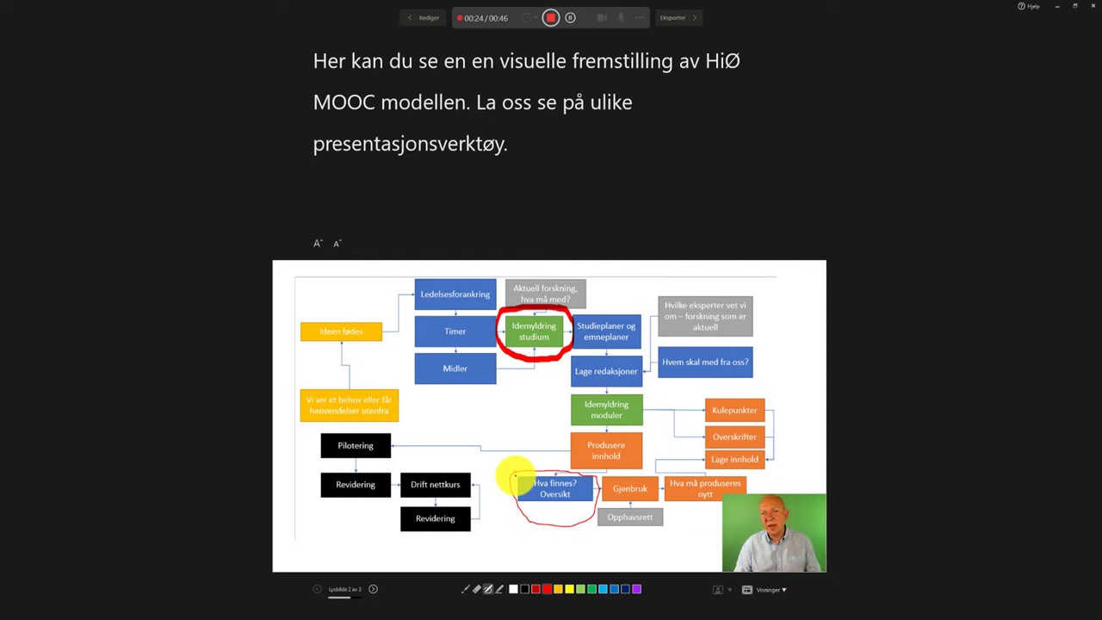
pyautogui.click(465, 591)
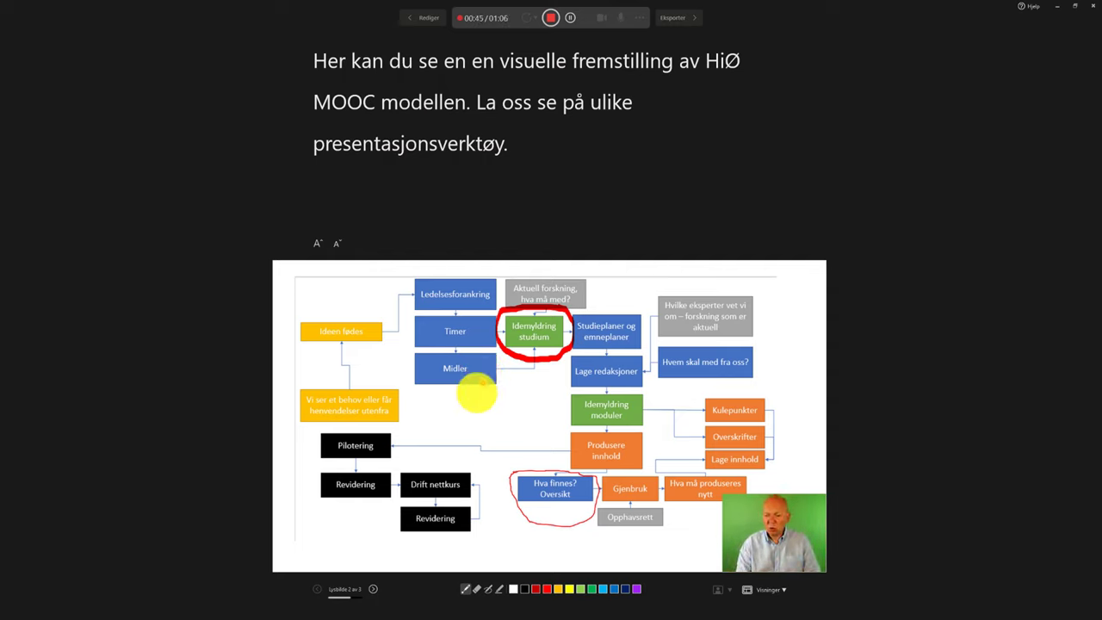
pyautogui.click(373, 591)
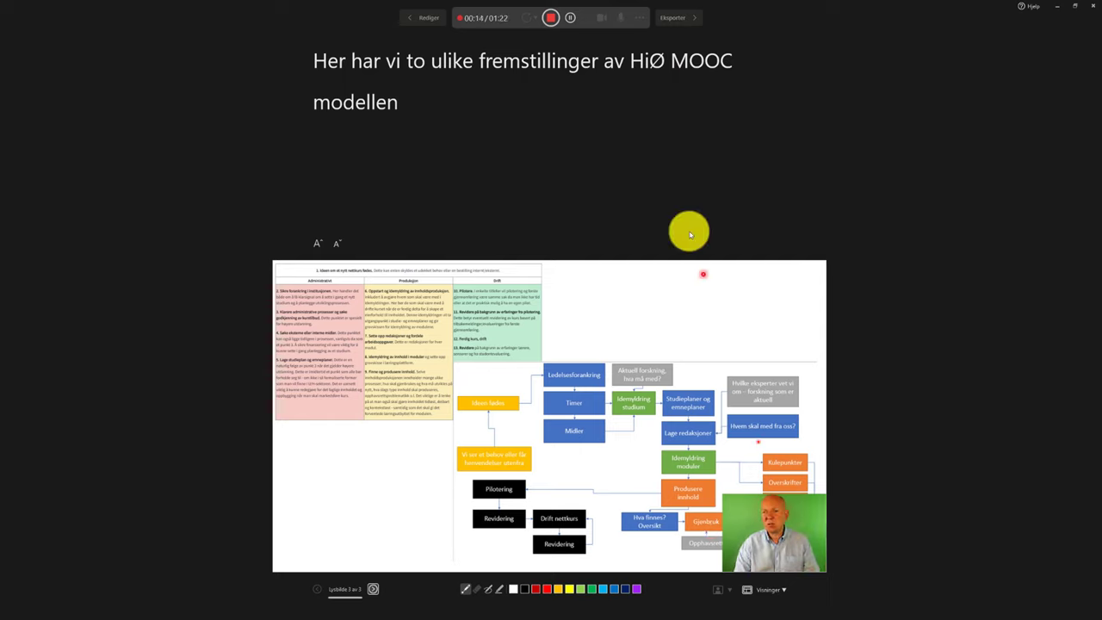
# Stop the recording, dismiss the re-record options, and return to editing via Rediger.
pyautogui.click(551, 18)
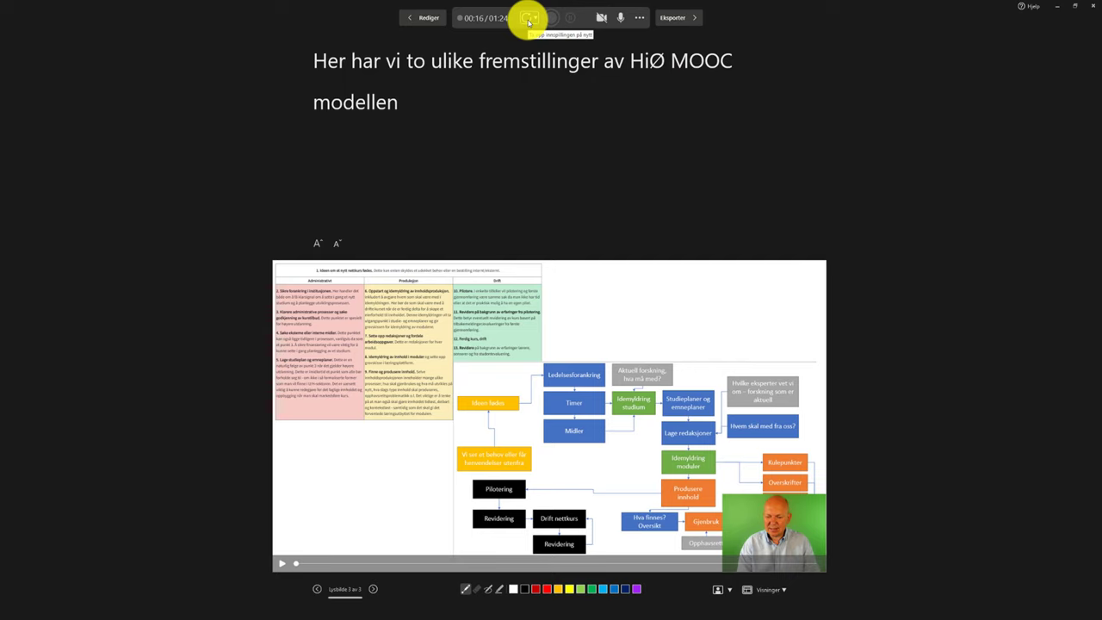
pyautogui.click(529, 19)
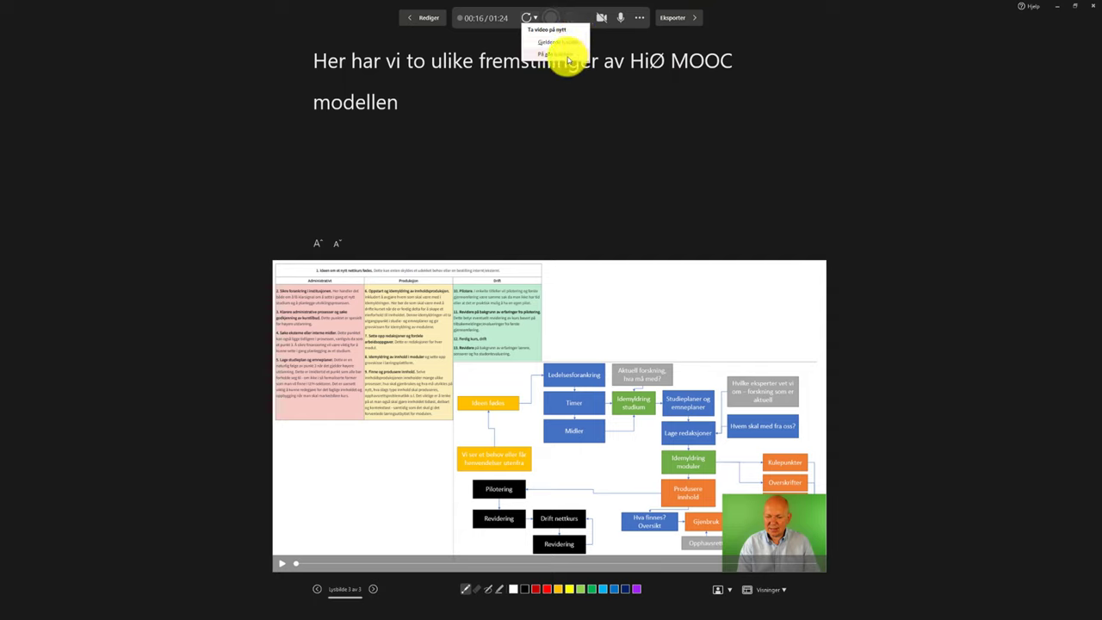
pyautogui.click(752, 32)
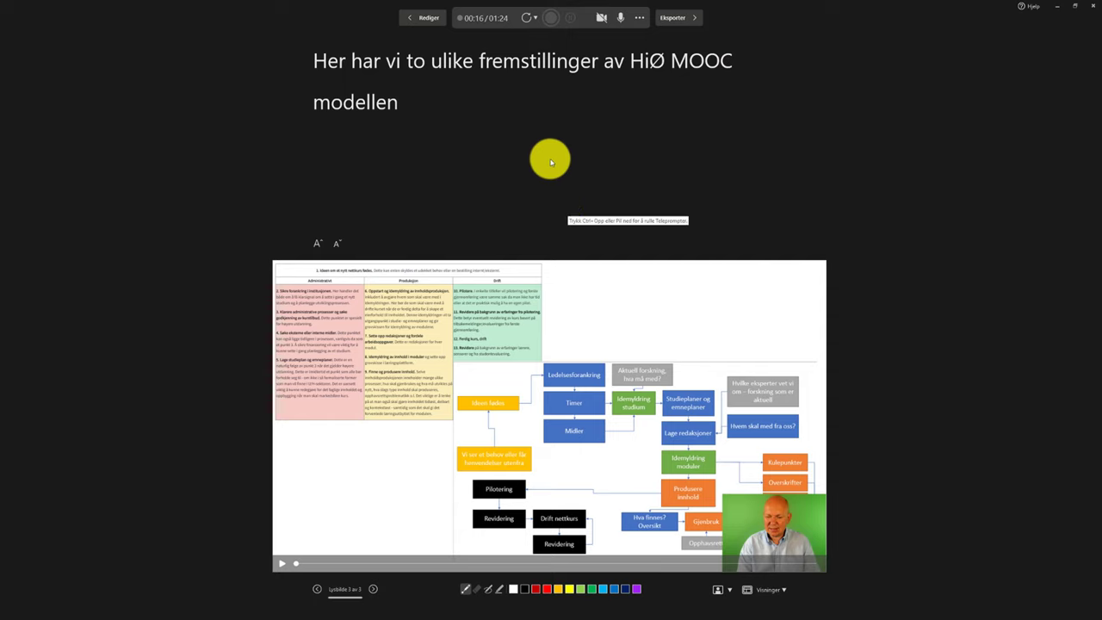
pyautogui.click(686, 21)
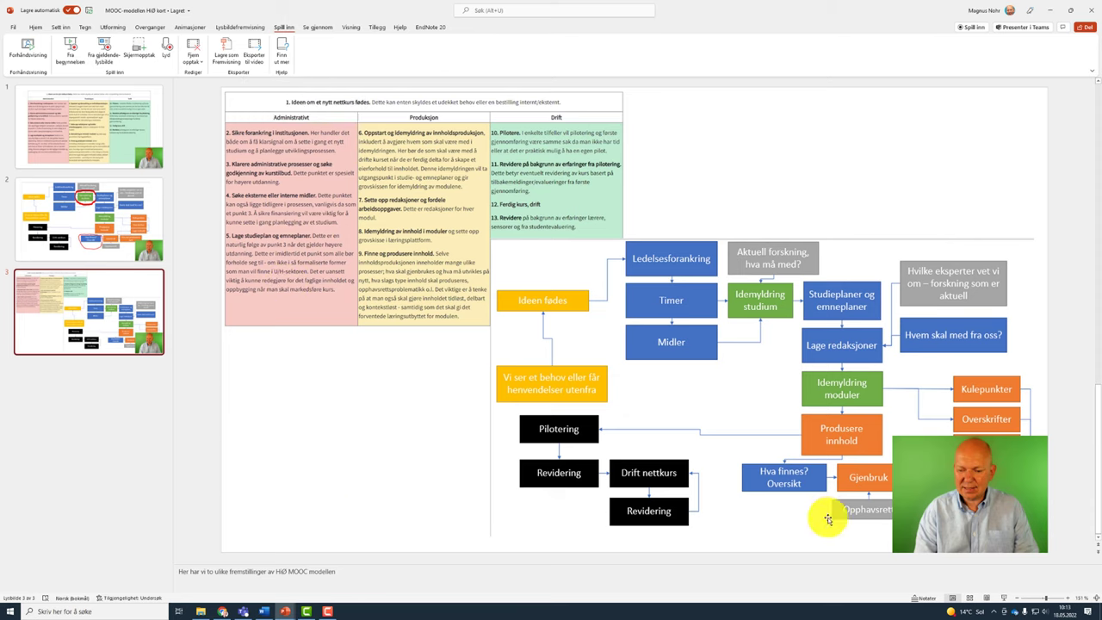
pyautogui.moveTo(970, 491)
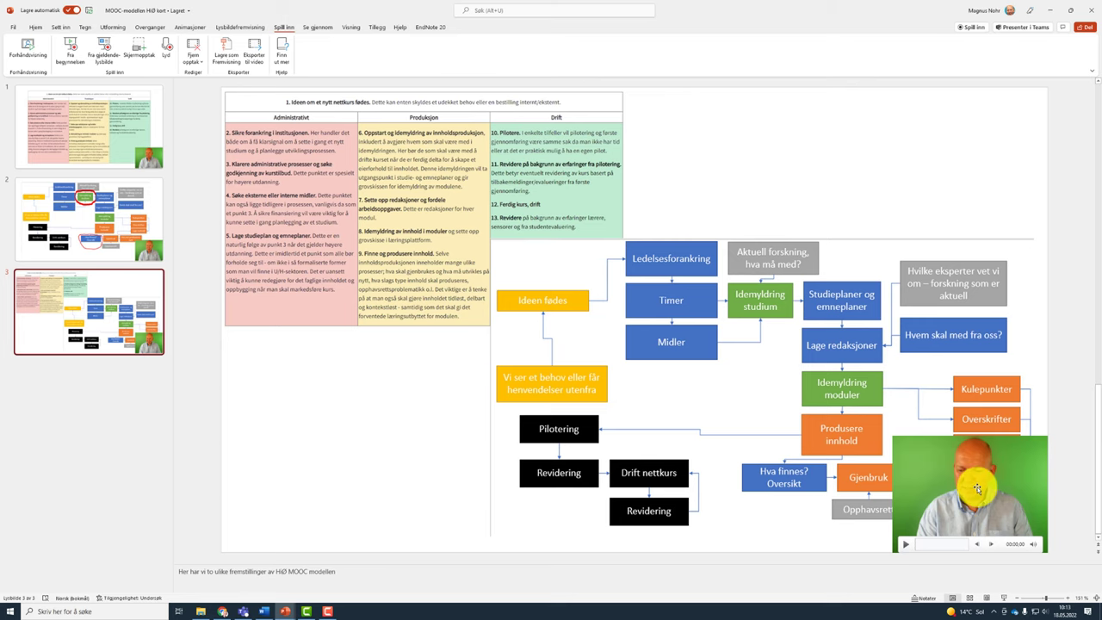
# Move slide 3's webcam video to the lower left, enlarge it, and open Export to Video.
pyautogui.click(977, 487)
pyautogui.moveTo(976, 487)
pyautogui.mouseDown()
pyautogui.moveTo(746, 468)
pyautogui.moveTo(364, 463)
pyautogui.moveTo(299, 485)
pyautogui.mouseUp()
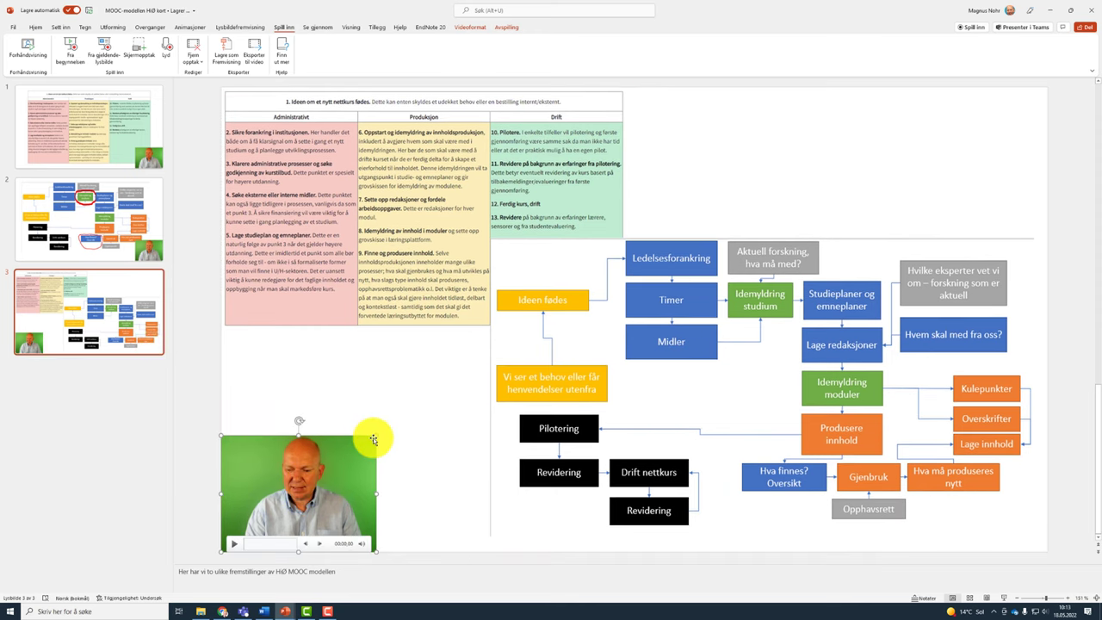
pyautogui.moveTo(376, 438); pyautogui.dragTo(489, 349)
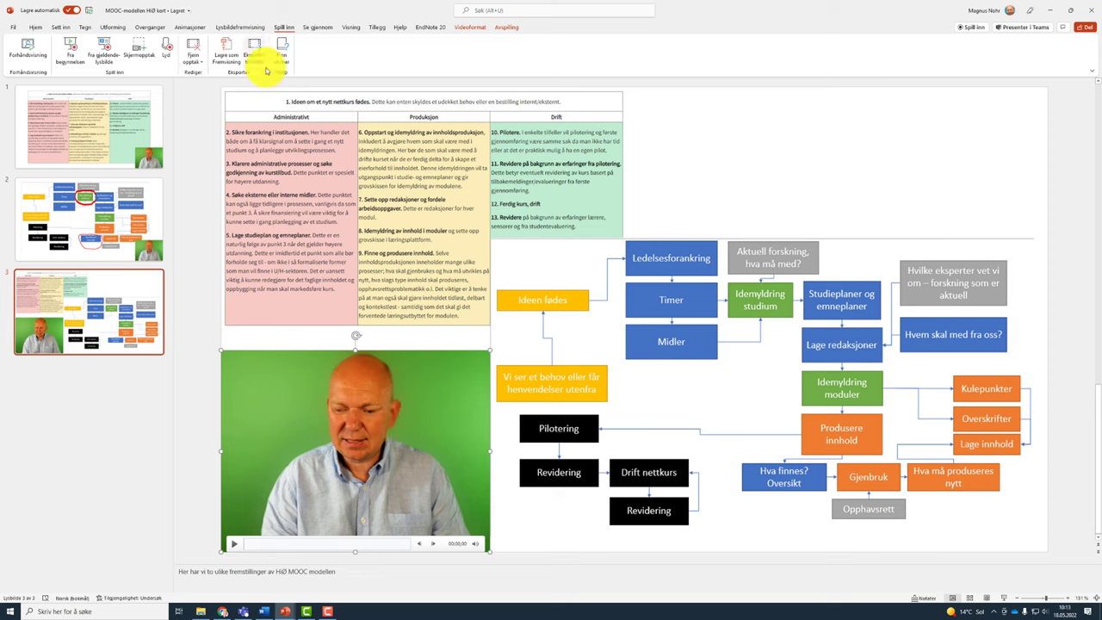
pyautogui.click(258, 56)
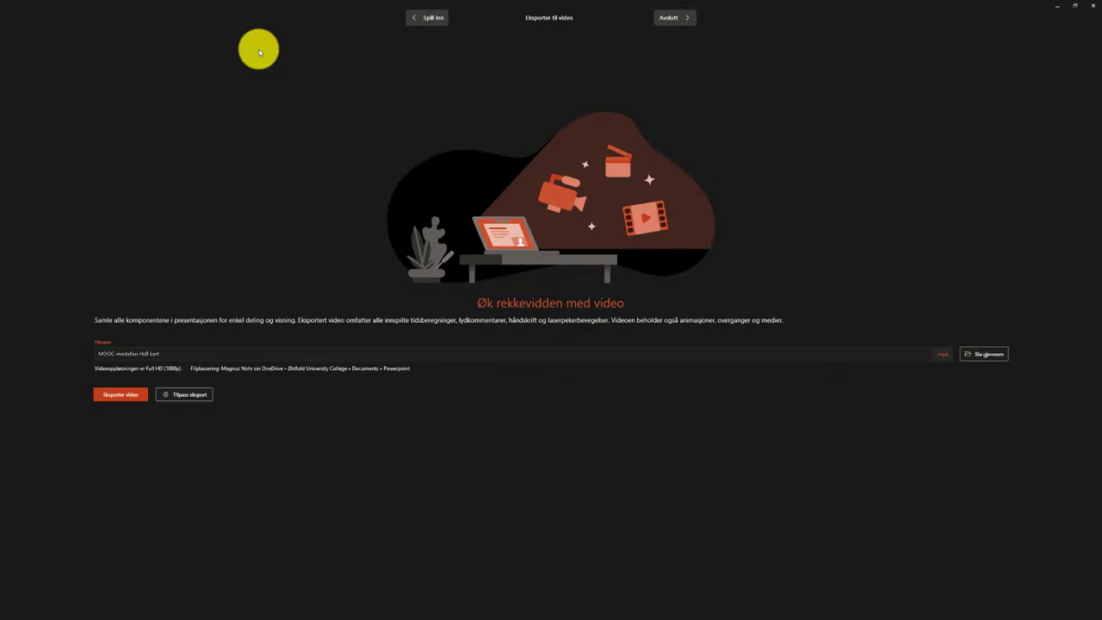
# Set the video export quality to Ultra HD (4K) and create the video.
pyautogui.click(194, 393)
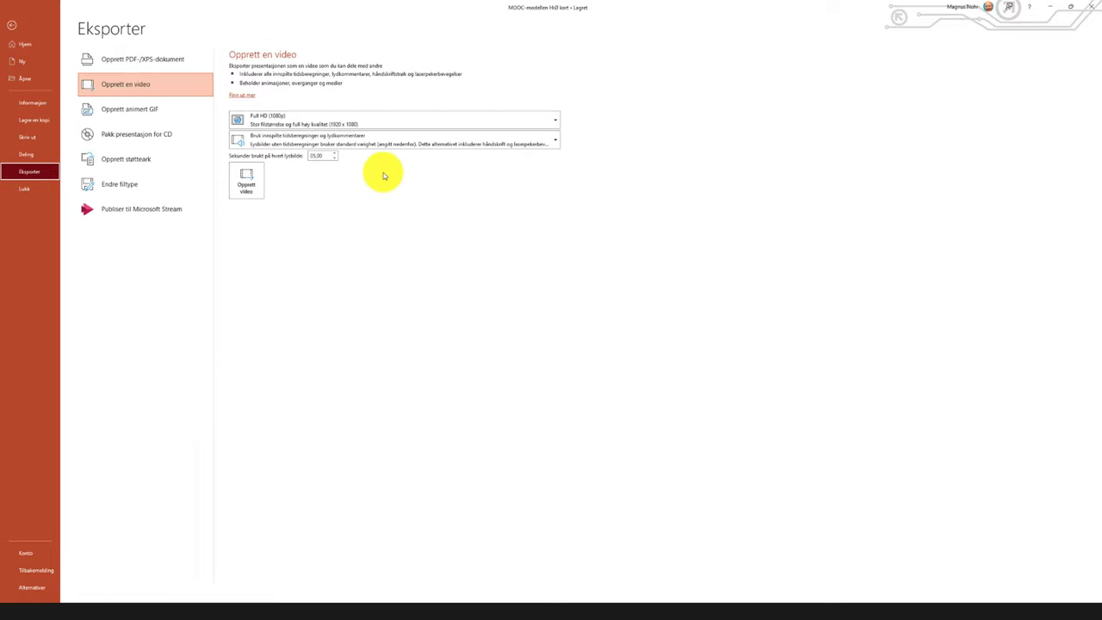
pyautogui.click(383, 125)
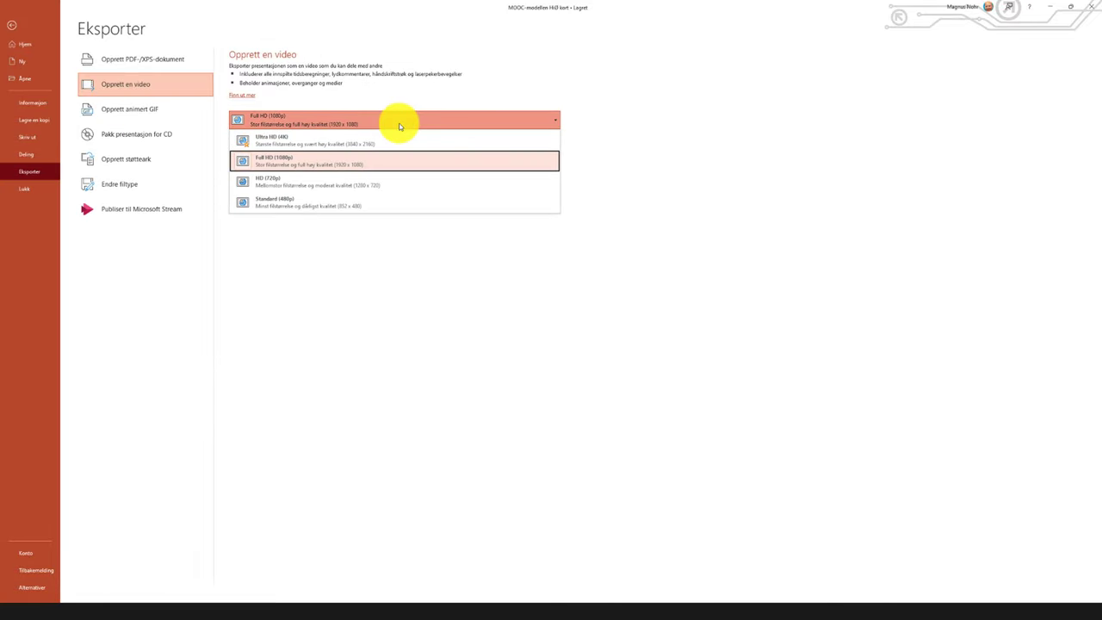
pyautogui.click(358, 145)
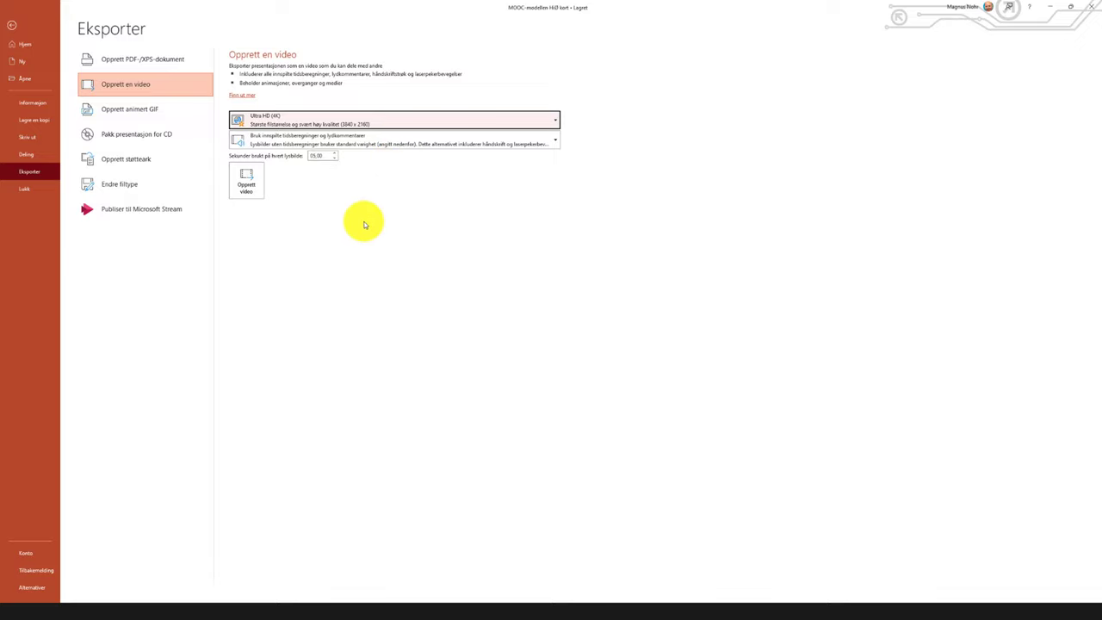
pyautogui.click(259, 182)
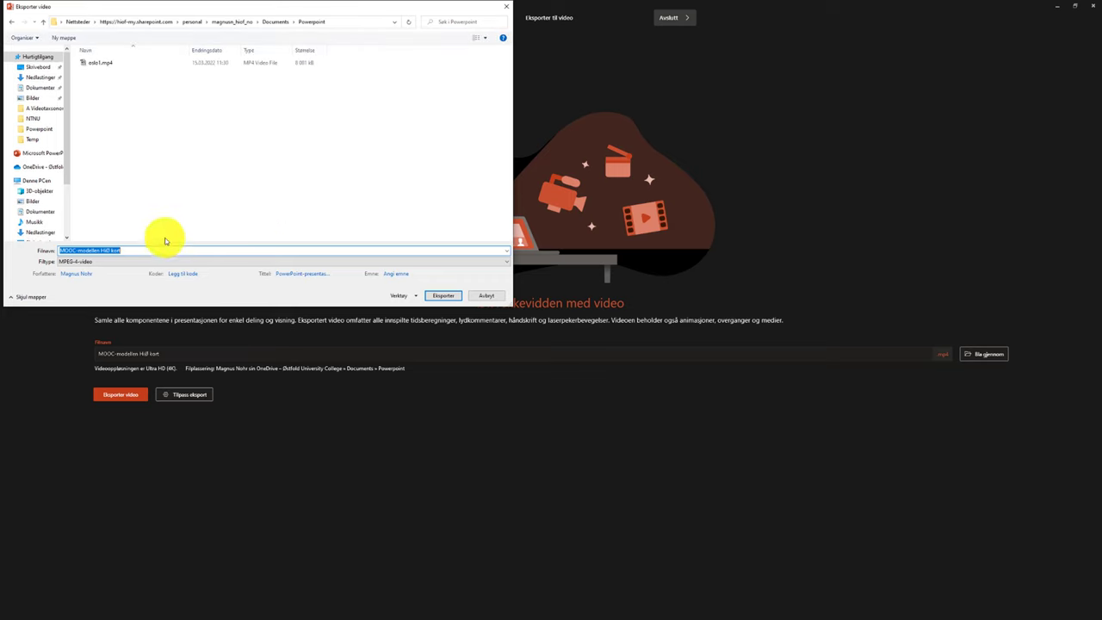
# Export the video 'MOOC-modellen HiØ kort' into the Videoer folder.
pyautogui.scroll(-1, 43, 233)
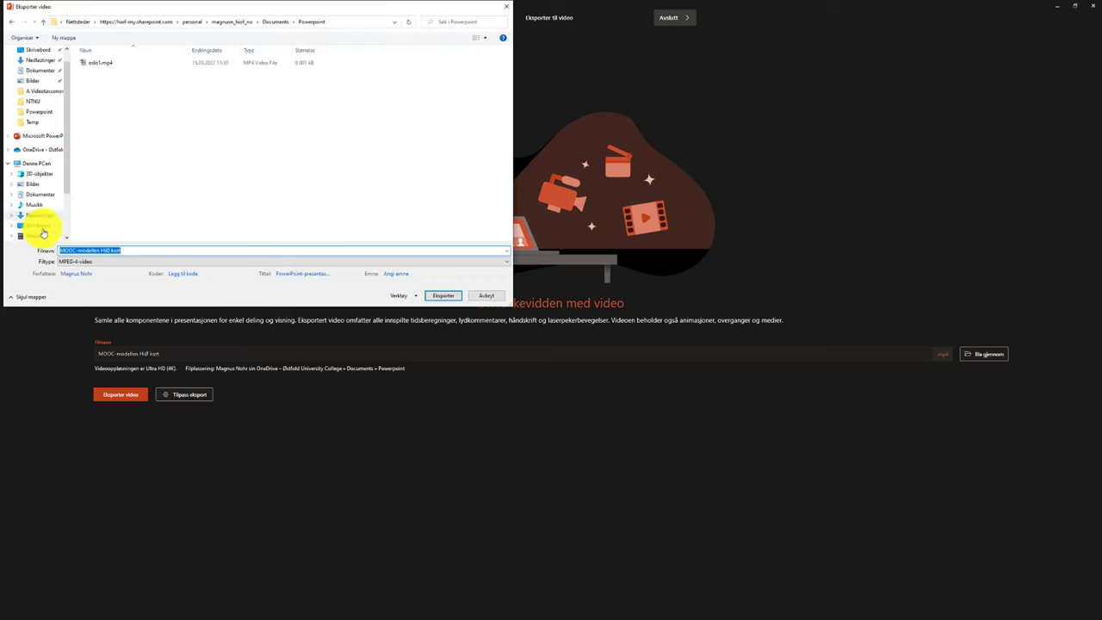
pyautogui.click(39, 234)
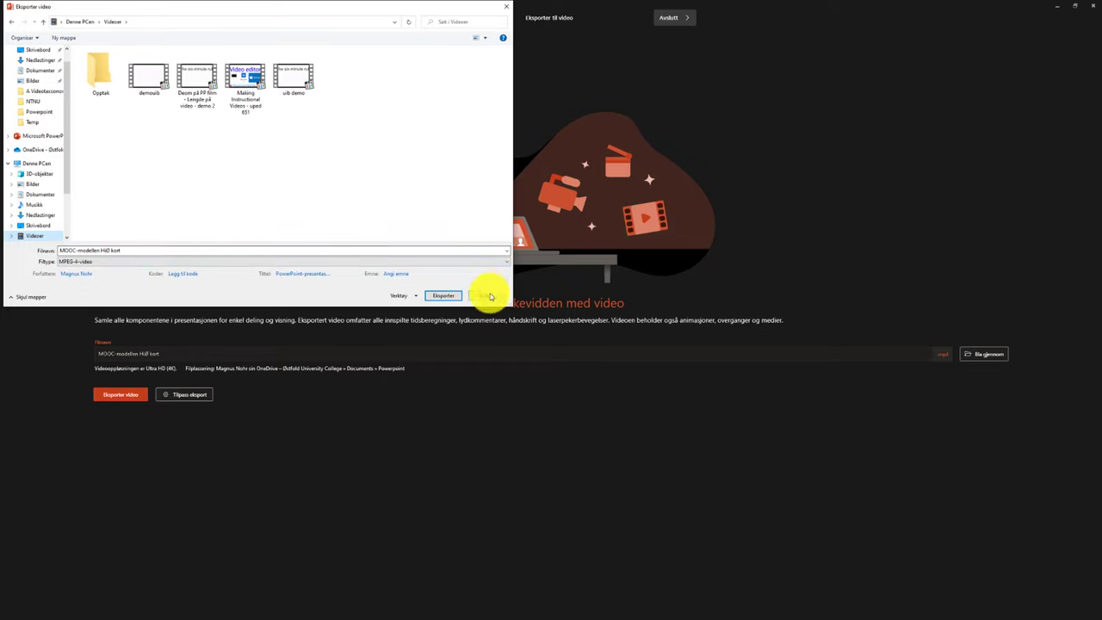
pyautogui.click(445, 297)
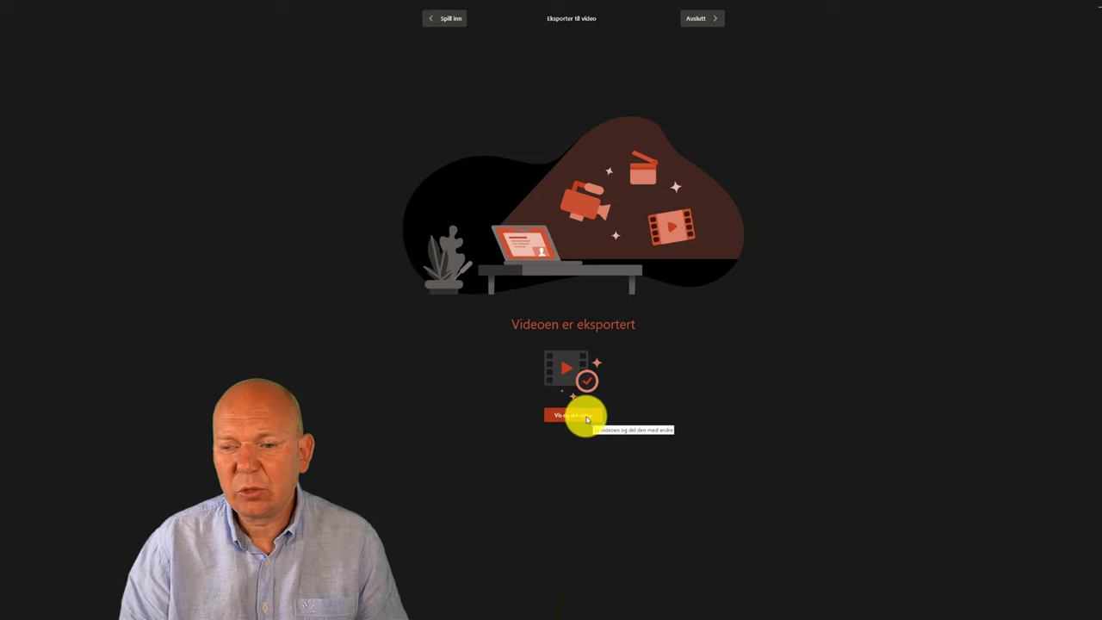
# Play the exported MOOC-modellen HiØ kort.mp4, accepting the security and open-file prompts.
pyautogui.click(584, 417)
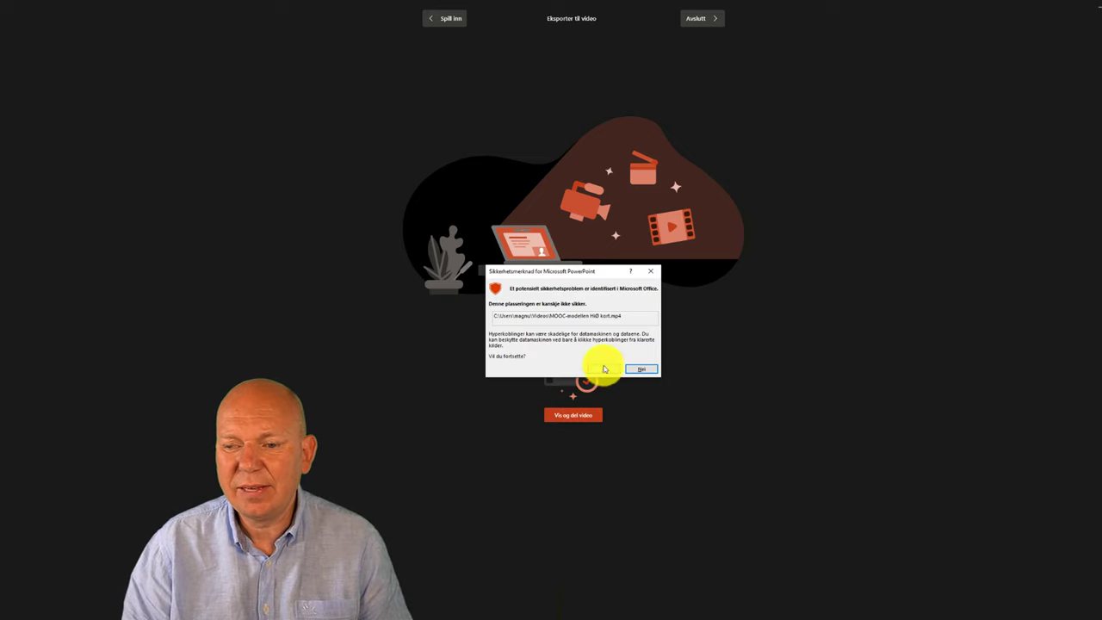
pyautogui.click(603, 369)
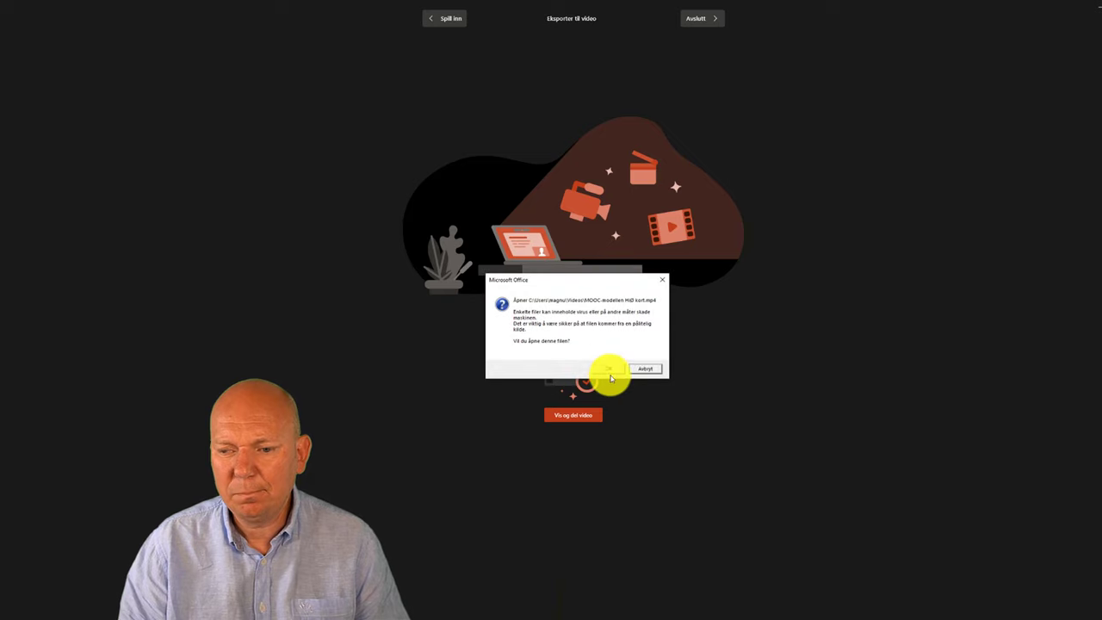
pyautogui.click(609, 372)
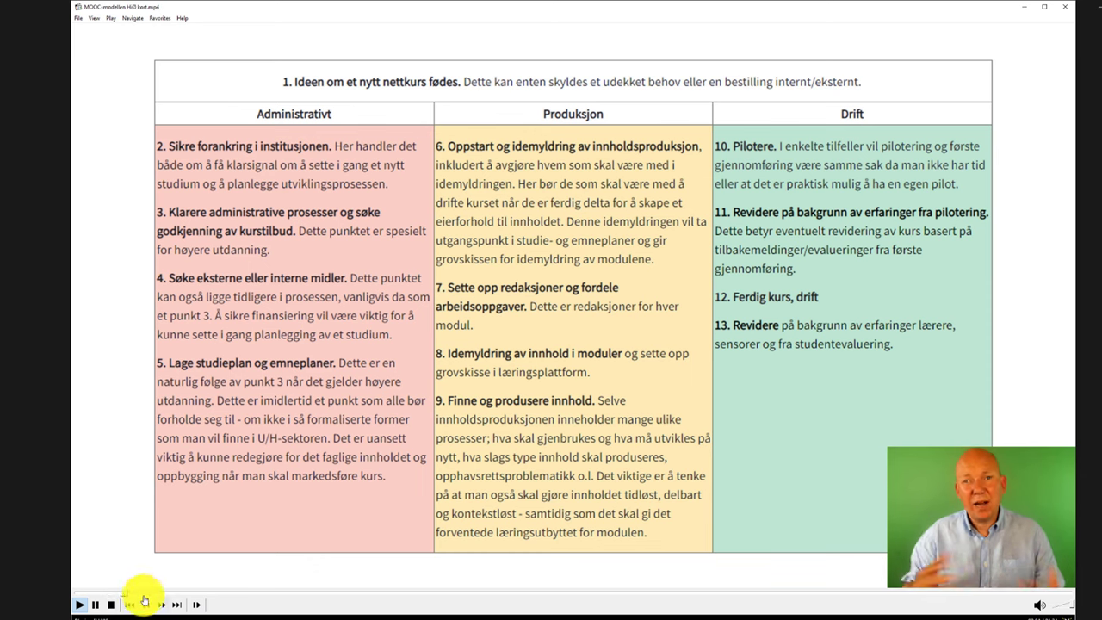
# Pause the exported video 'MOOC-modellen HiØ kort.mp4' in Media Player Classic.
pyautogui.click(95, 605)
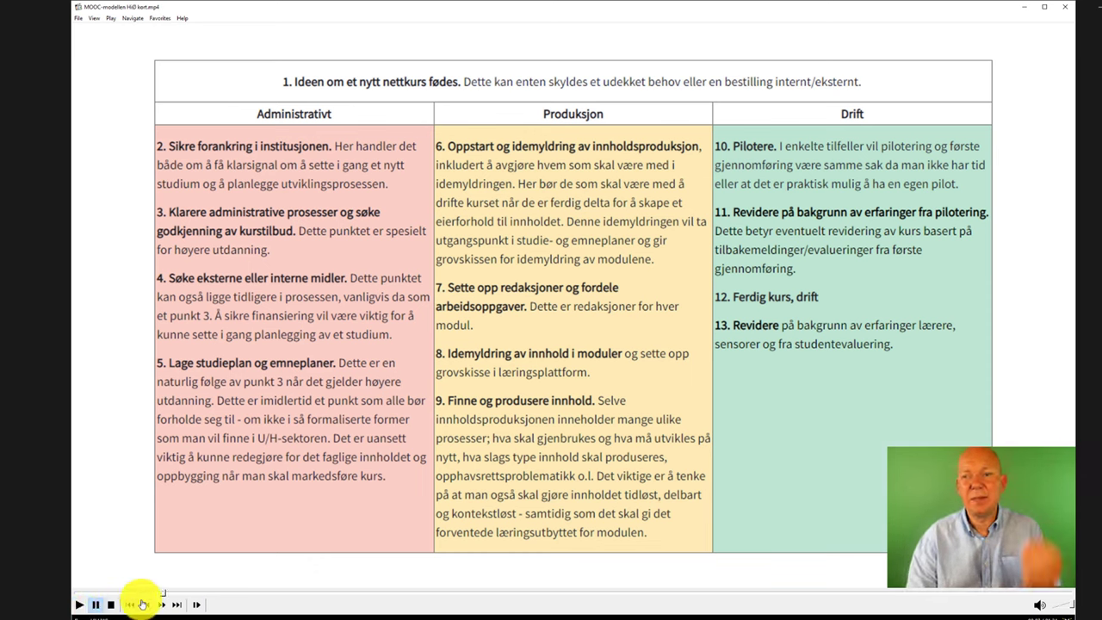